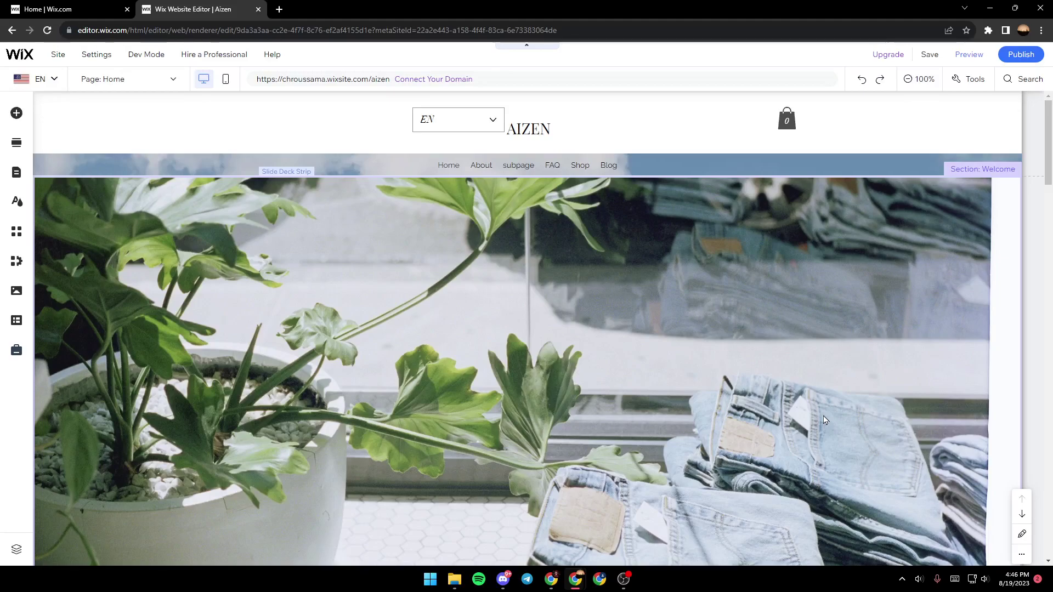
# Review the store setup checklist on the dashboard, then go back to the editor
pyautogui.click(70, 8)
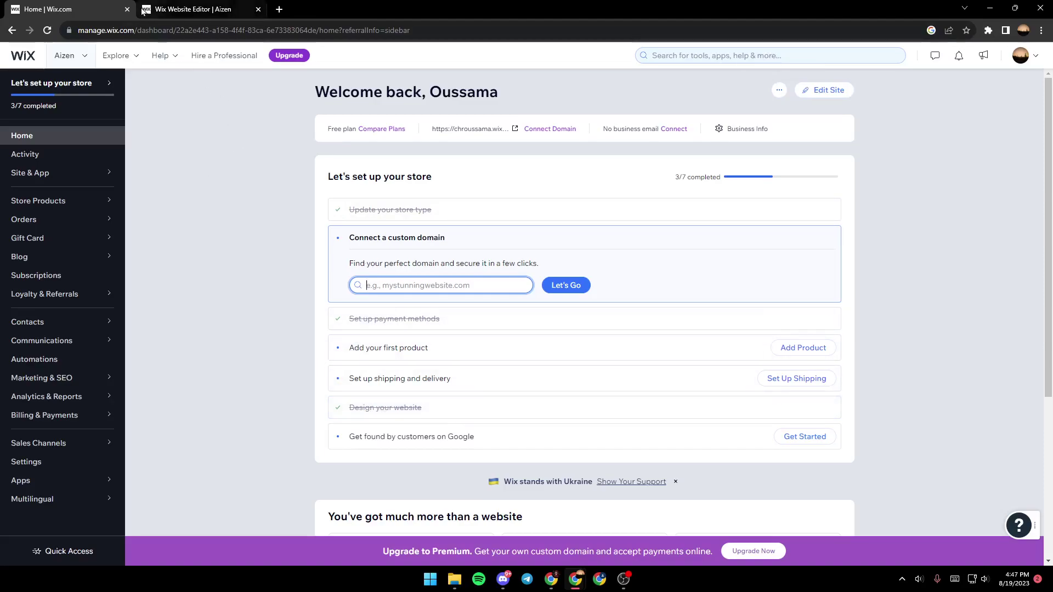
pyautogui.click(194, 9)
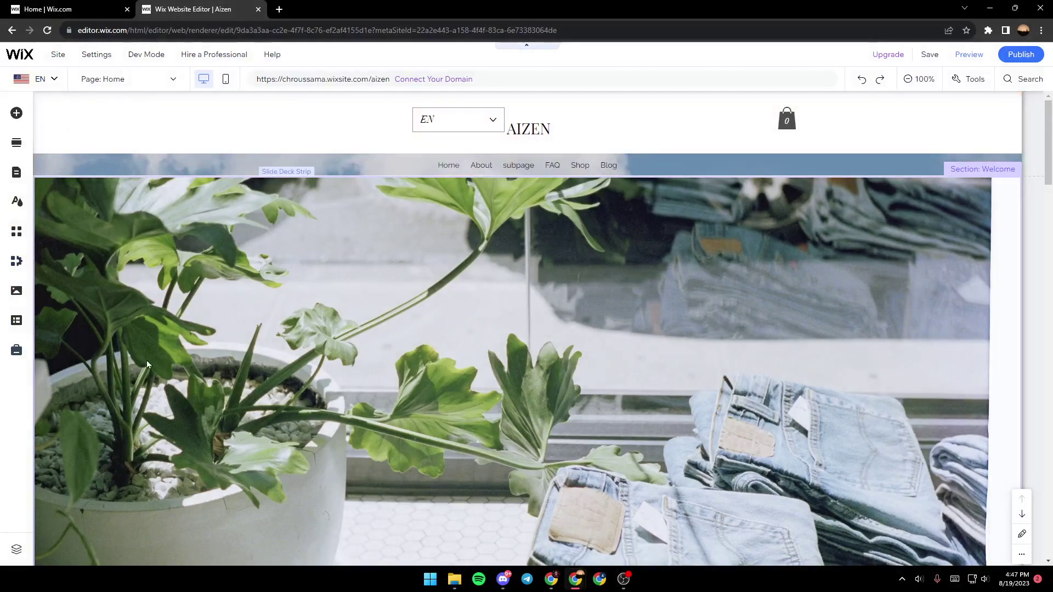
pyautogui.scroll(-5, 147, 360)
pyautogui.scroll(5, 394, 329)
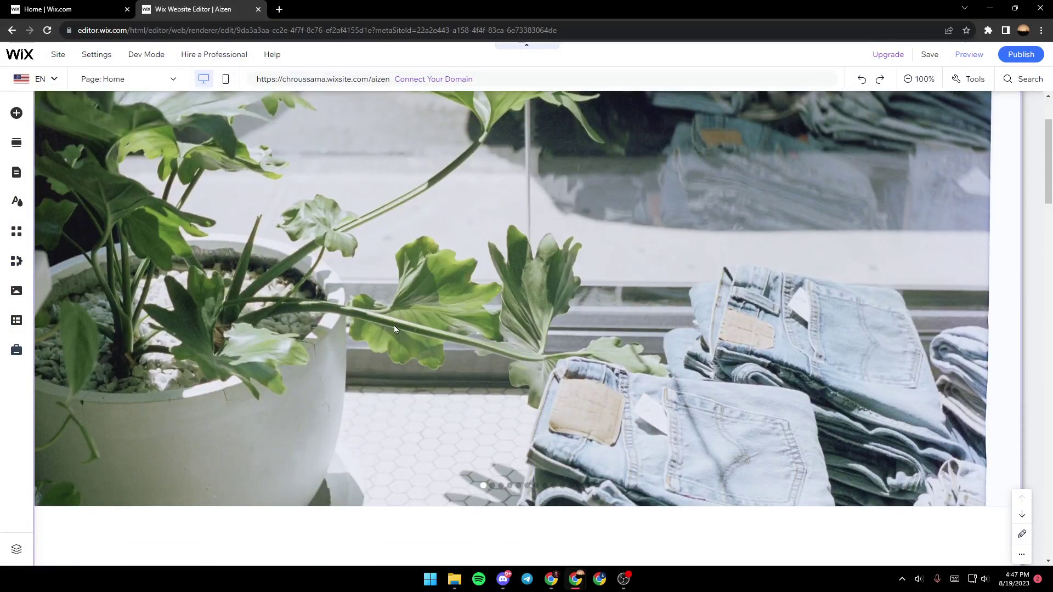
pyautogui.scroll(-2, 395, 329)
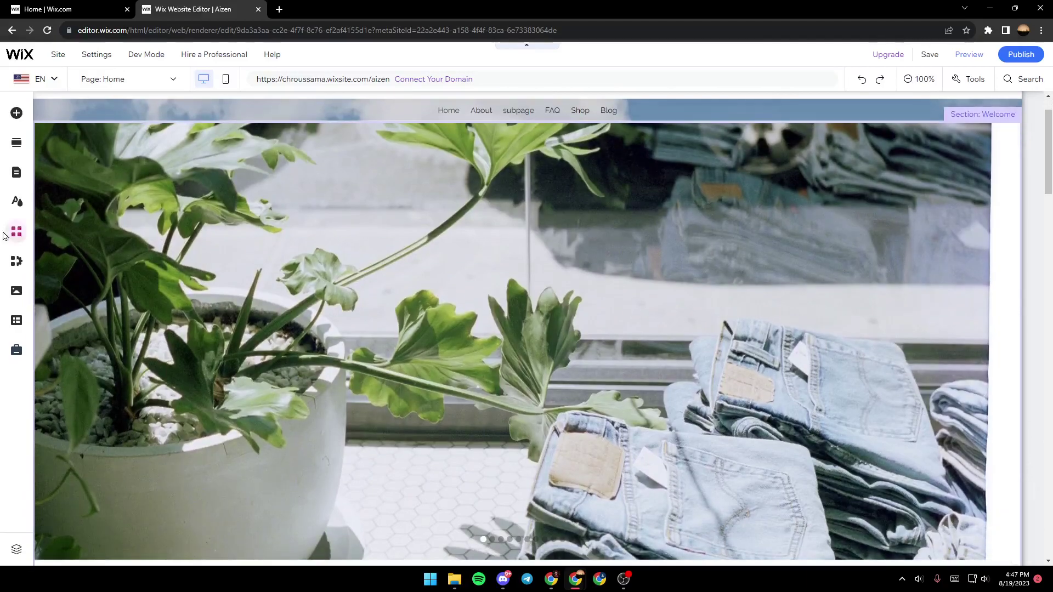
# Open the Add Elements panel from the left sidebar
pyautogui.click(16, 113)
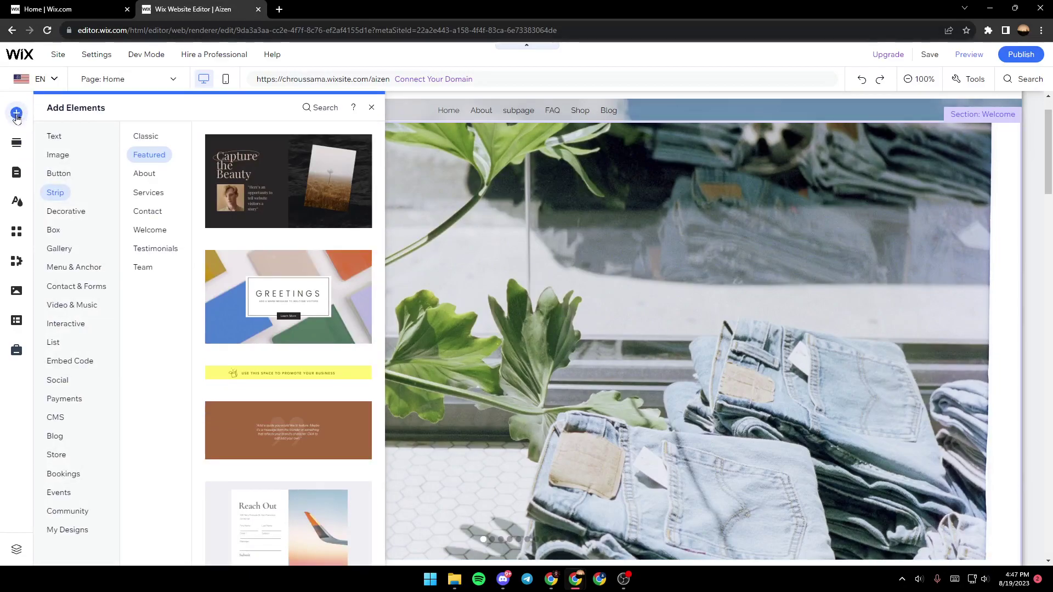
# Add the italic 'I'm a paragraph' themed text from the Text category
pyautogui.click(54, 136)
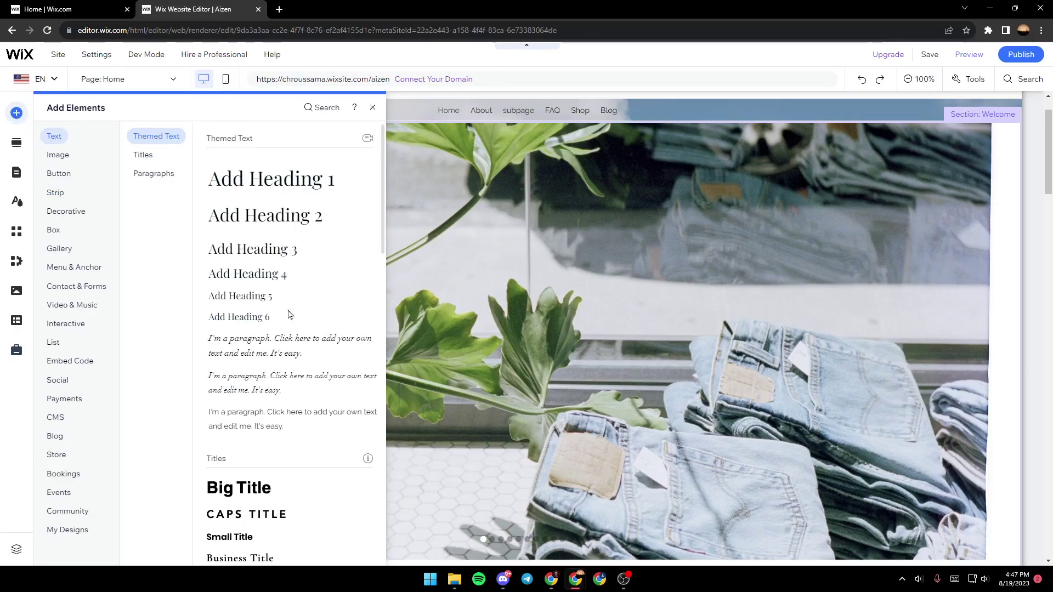
pyautogui.click(282, 347)
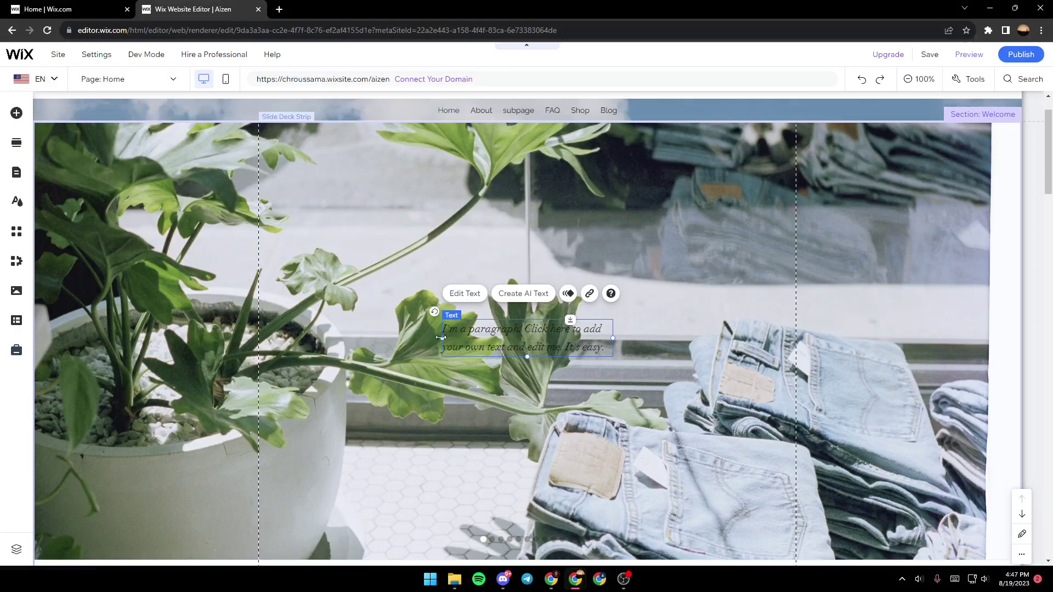
# Widen the paragraph box leftward, replace its wording, toggle Bold, and set font size 51 px
pyautogui.moveTo(442, 337); pyautogui.dragTo(259, 337)
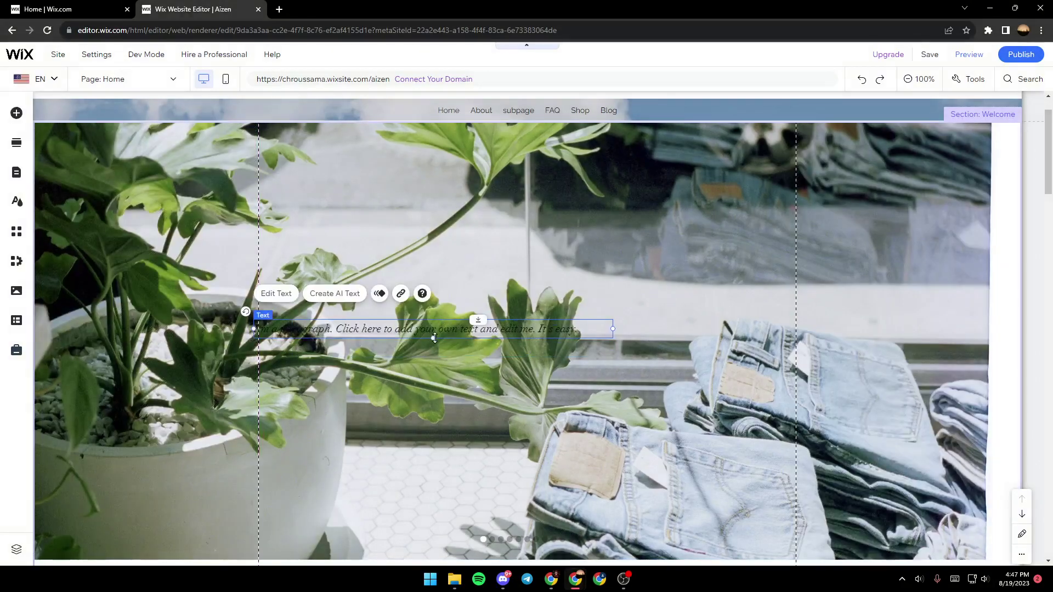
pyautogui.doubleClick(546, 330)
pyautogui.write('kjasdhflasdfhlfgv8qwobrfo8quhfipwqhfpiwhfipifwqhfpwiqhfiwq')
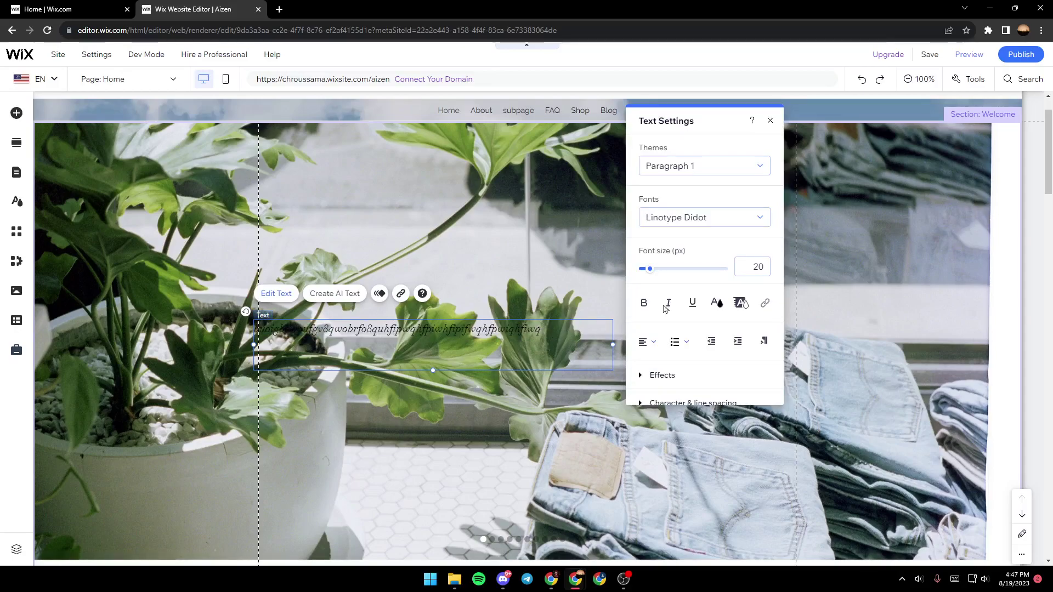
pyautogui.click(644, 303)
pyautogui.moveTo(662, 272)
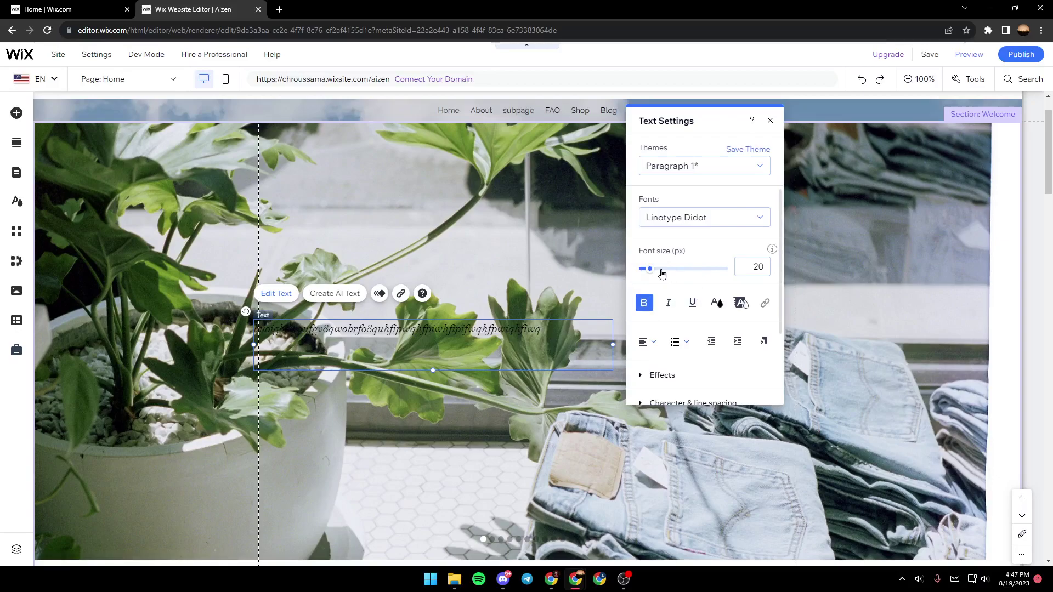
pyautogui.moveTo(649, 271); pyautogui.dragTo(682, 271)
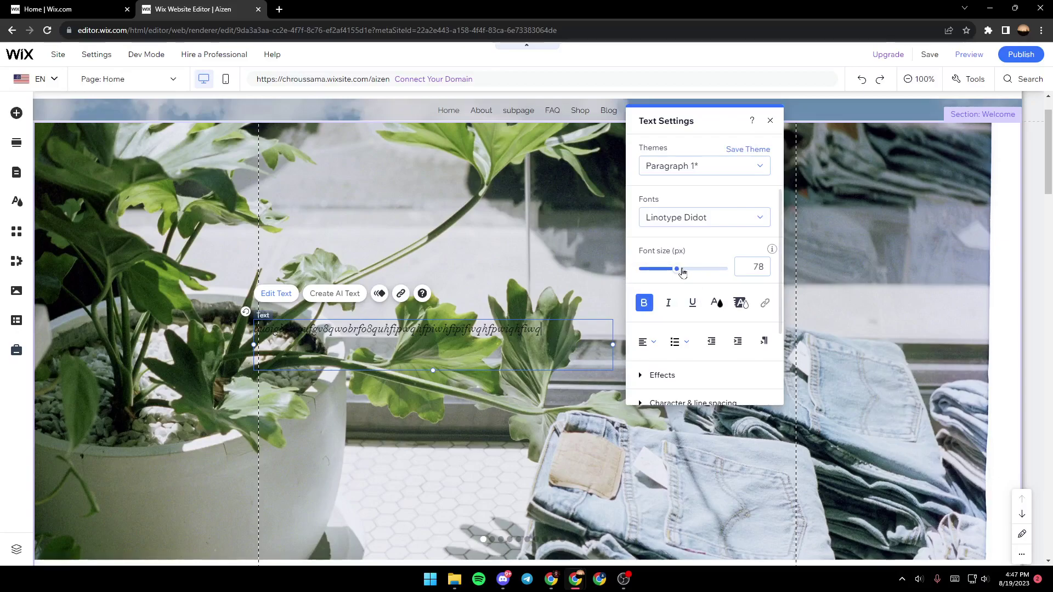
# Close Text Settings, select the slideshow, then reselect the paragraph box for editing
pyautogui.click(770, 120)
pyautogui.click(662, 335)
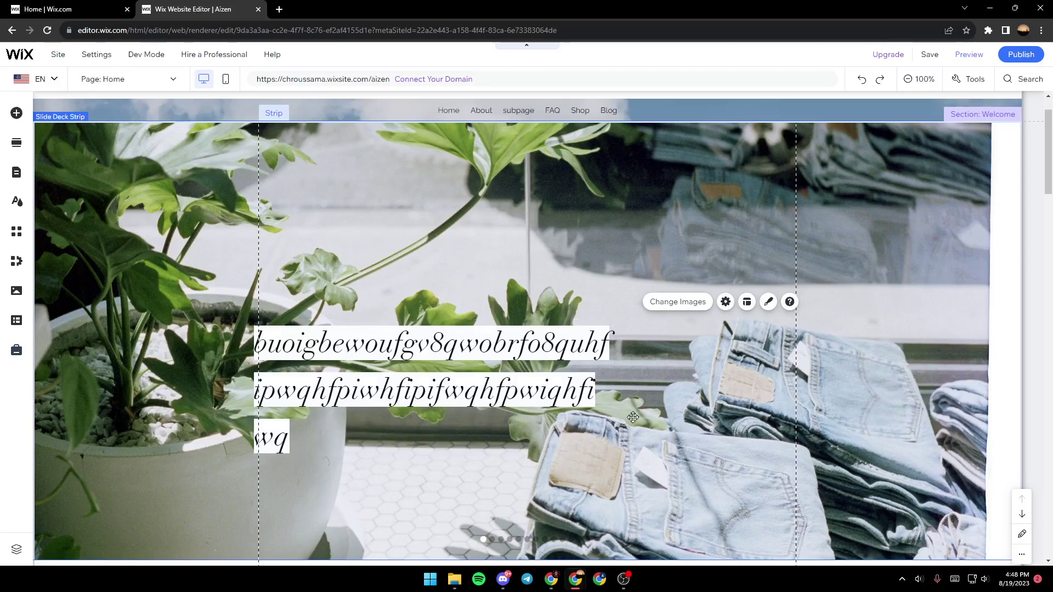
pyautogui.click(407, 398)
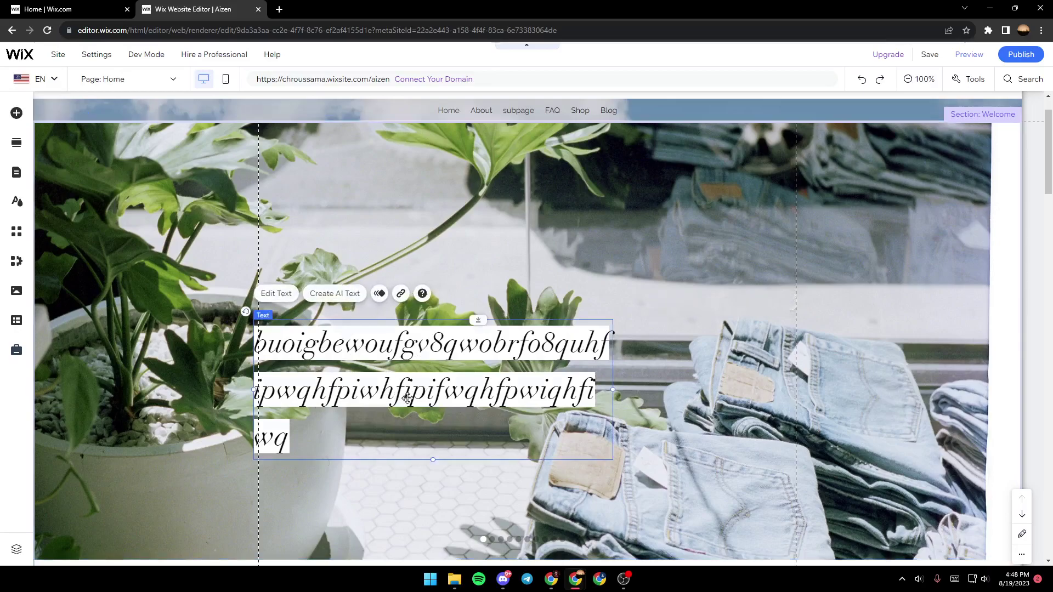
pyautogui.doubleClick(406, 398)
# Add and delete a few stray characters in the paragraph, then close Text Settings
pyautogui.click(407, 398)
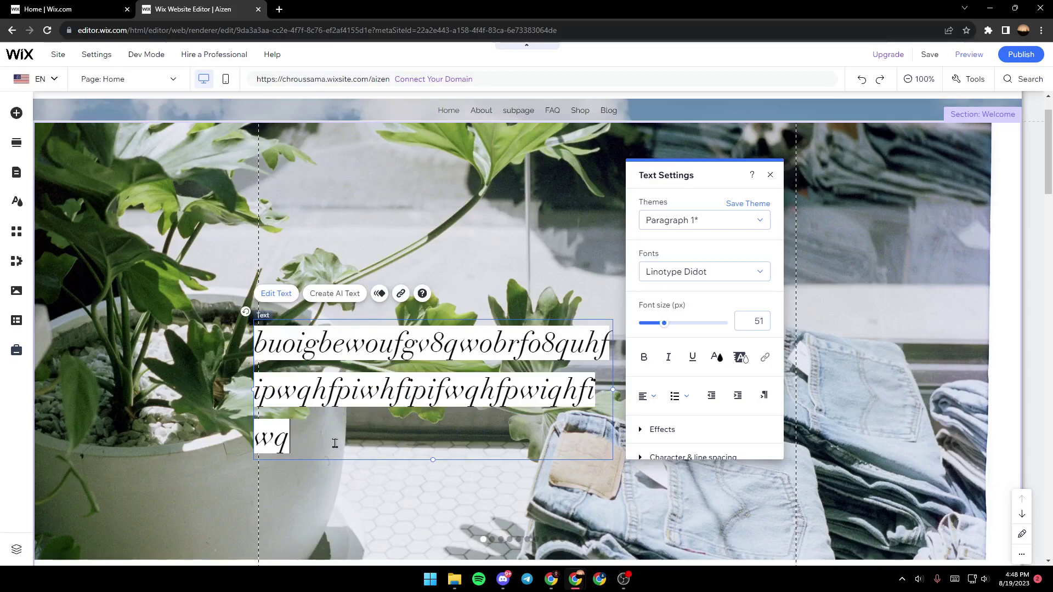
pyautogui.write('11')
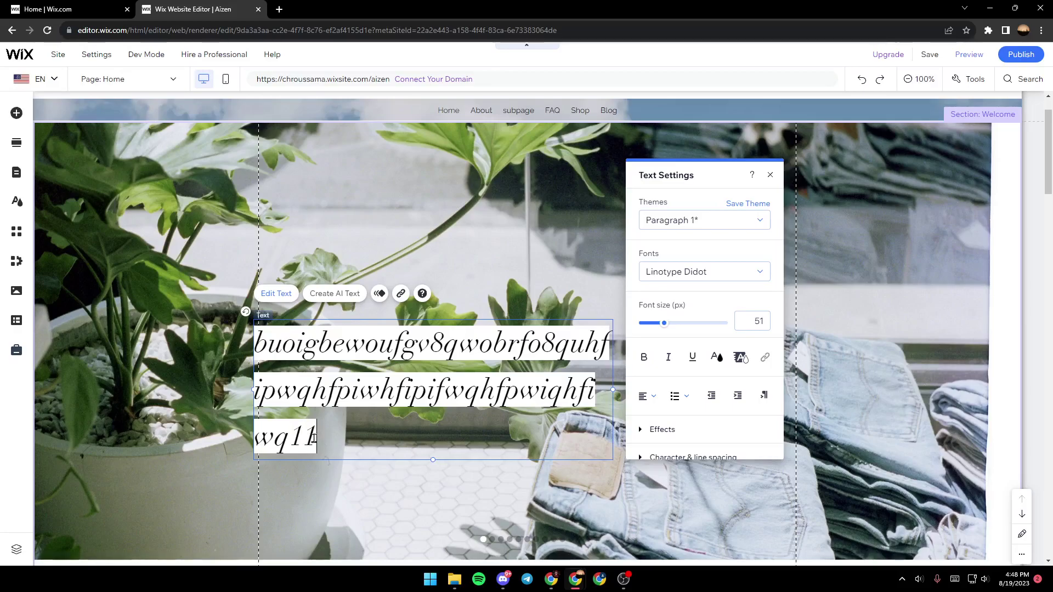
pyautogui.press('BackSpace')
pyautogui.press('BackSpace')
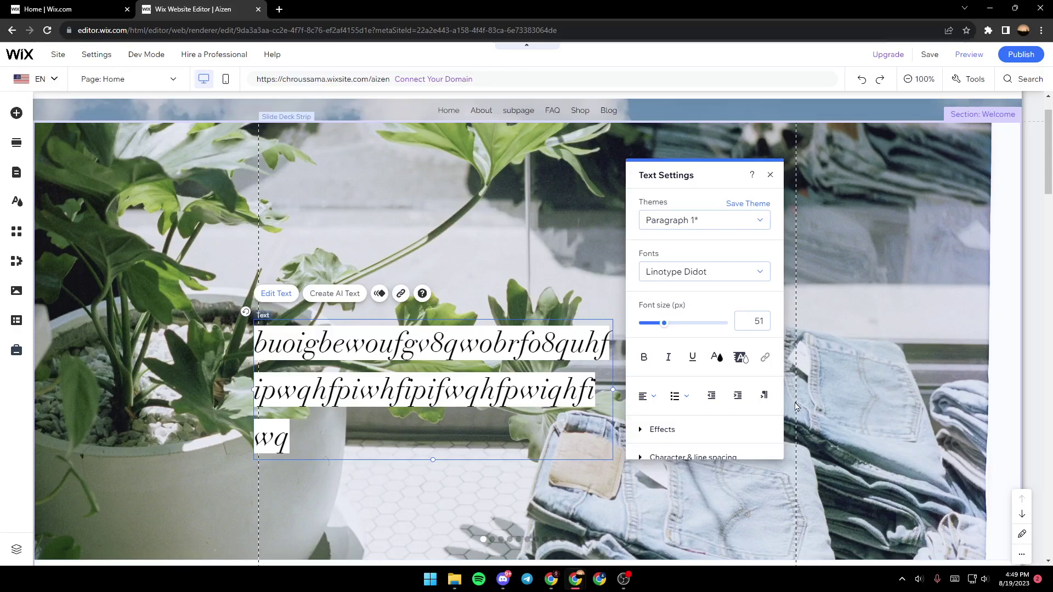
pyautogui.click(770, 175)
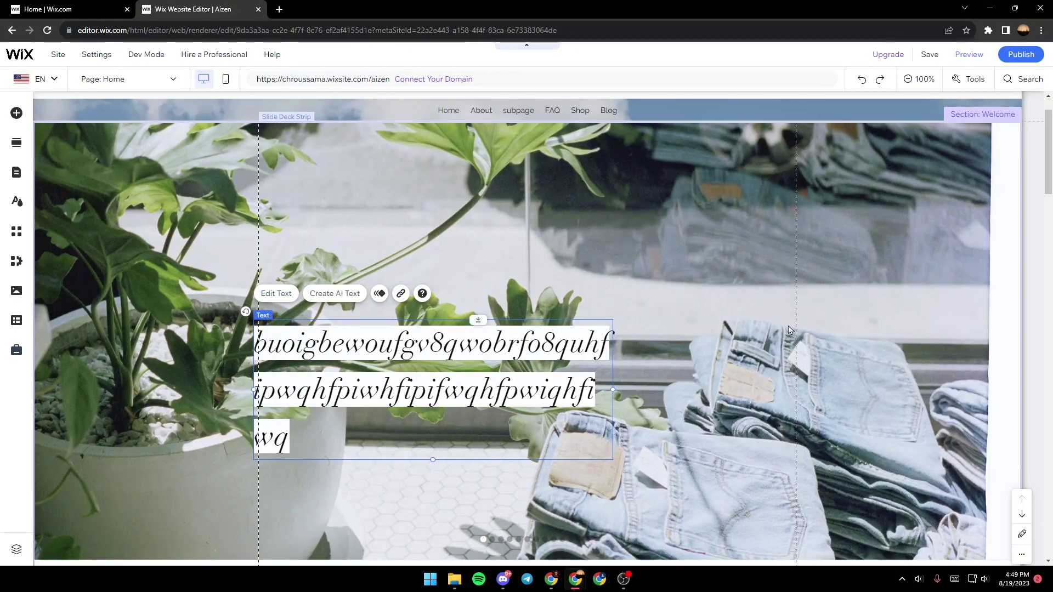